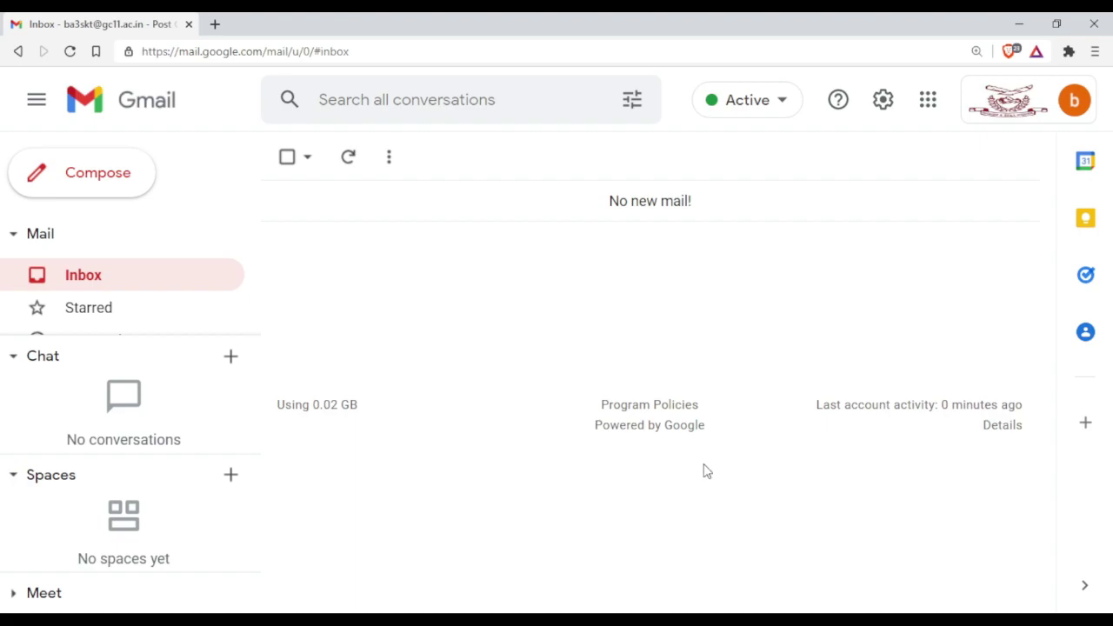
- Start a new Gmail message addressed to the student's own email address
{"action": "left_click", "coordinate": [87, 191]}
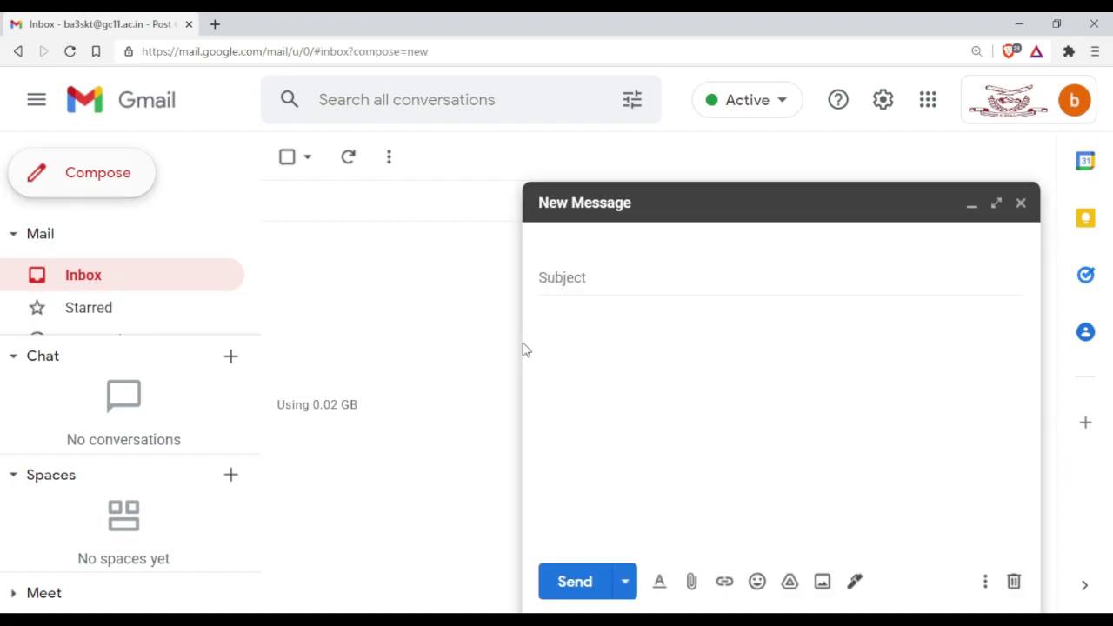
{"action": "left_click", "coordinate": [590, 243]}
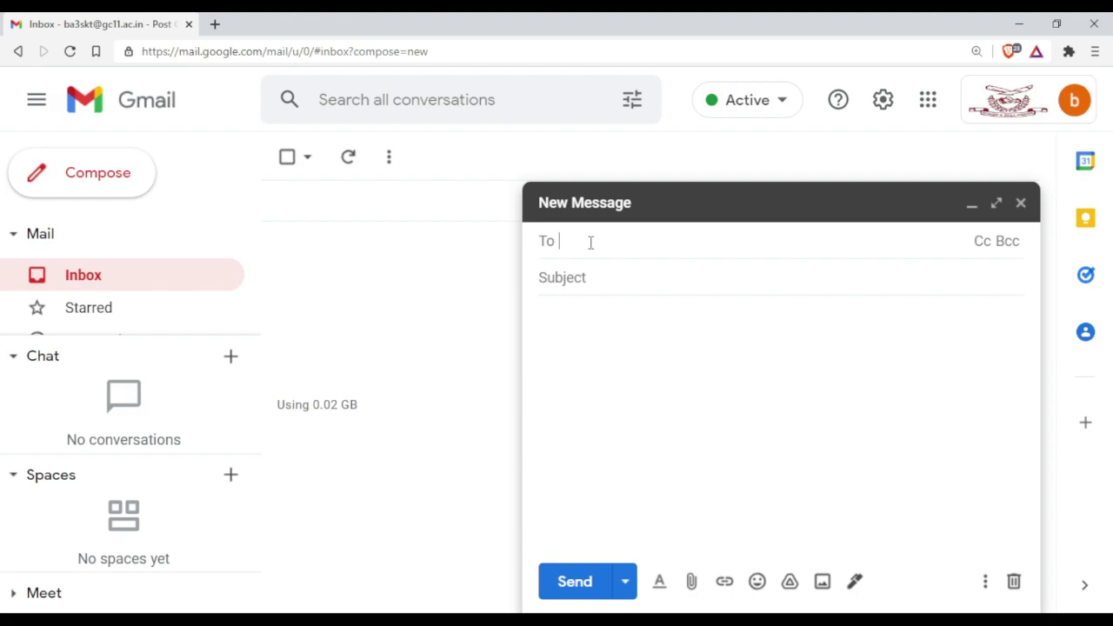
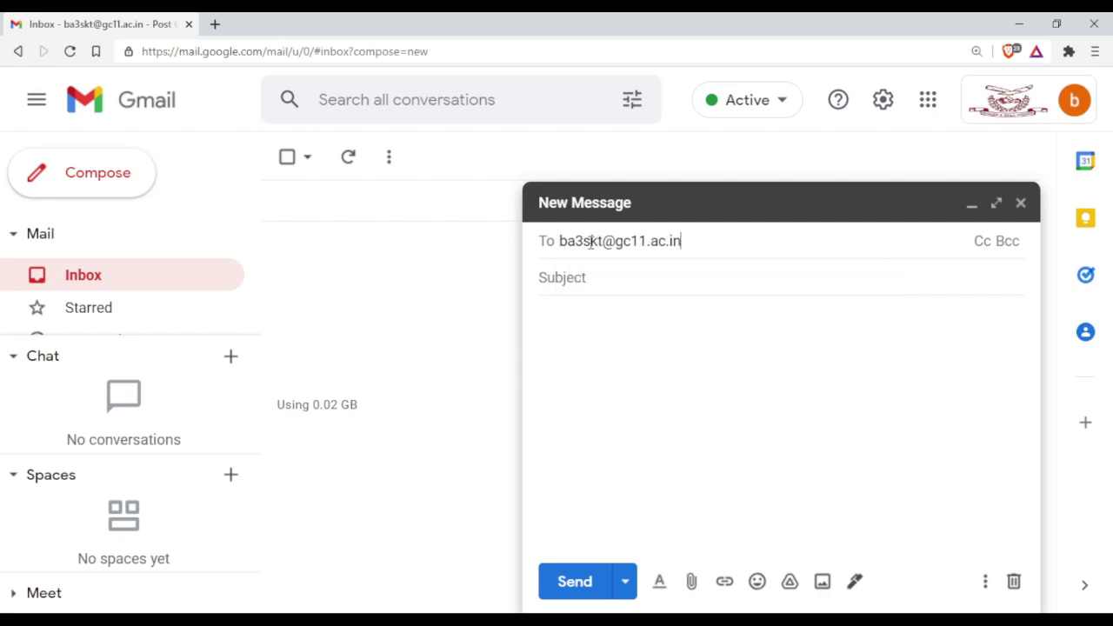
- Enter a subject with the student's PU roll number and subject code 0123
{"action": "left_click", "coordinate": [591, 280]}
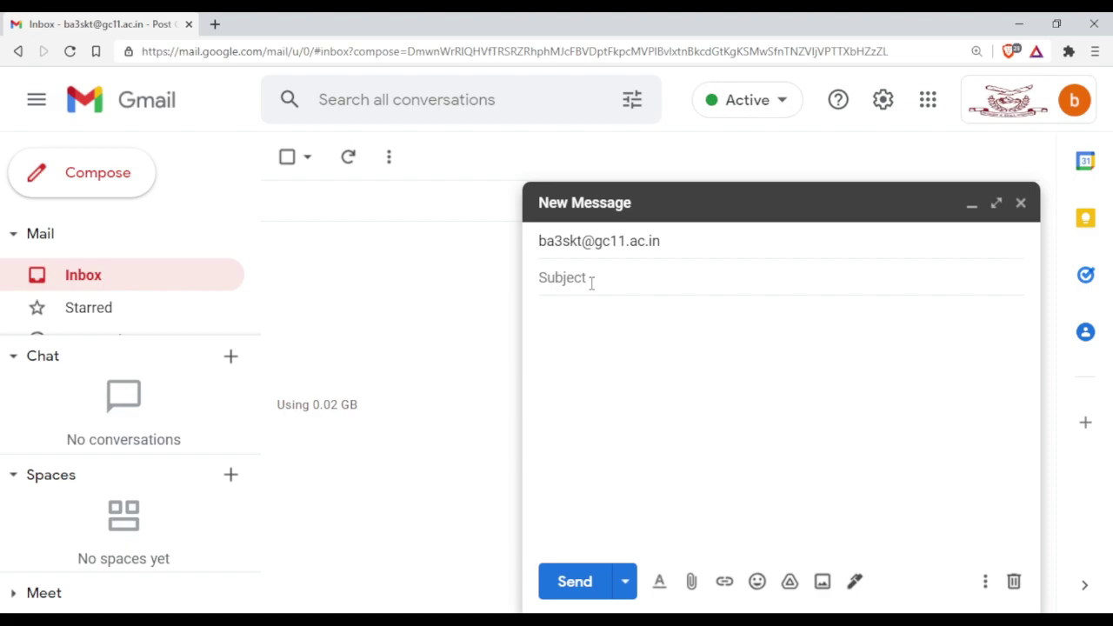
{"action": "type", "text": "pu rollno 12345"}
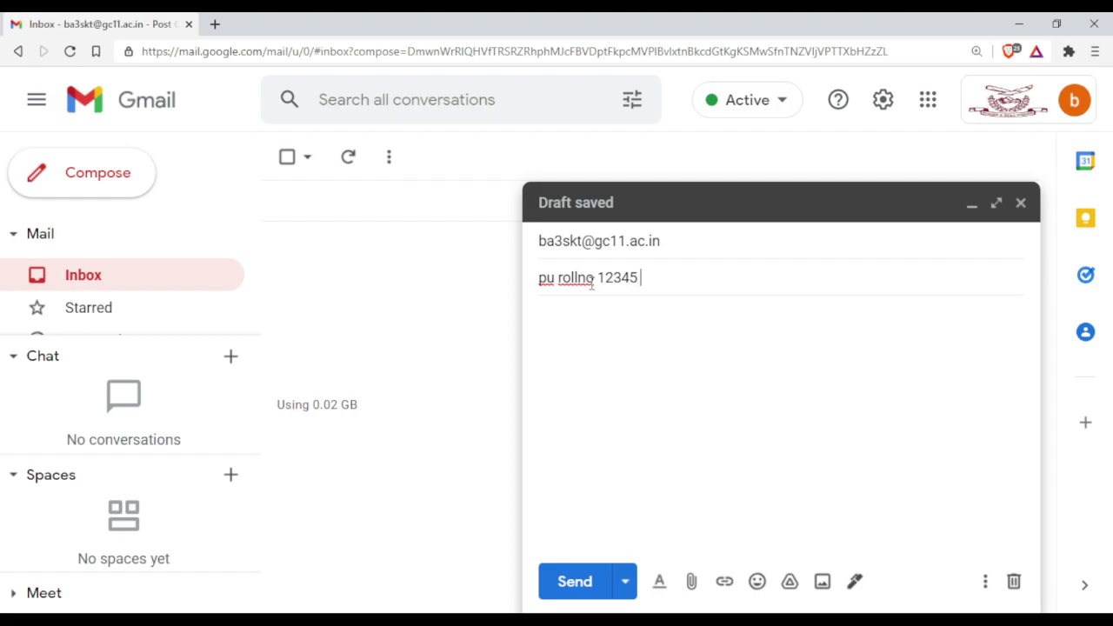
{"action": "type", "text": "subject code "}
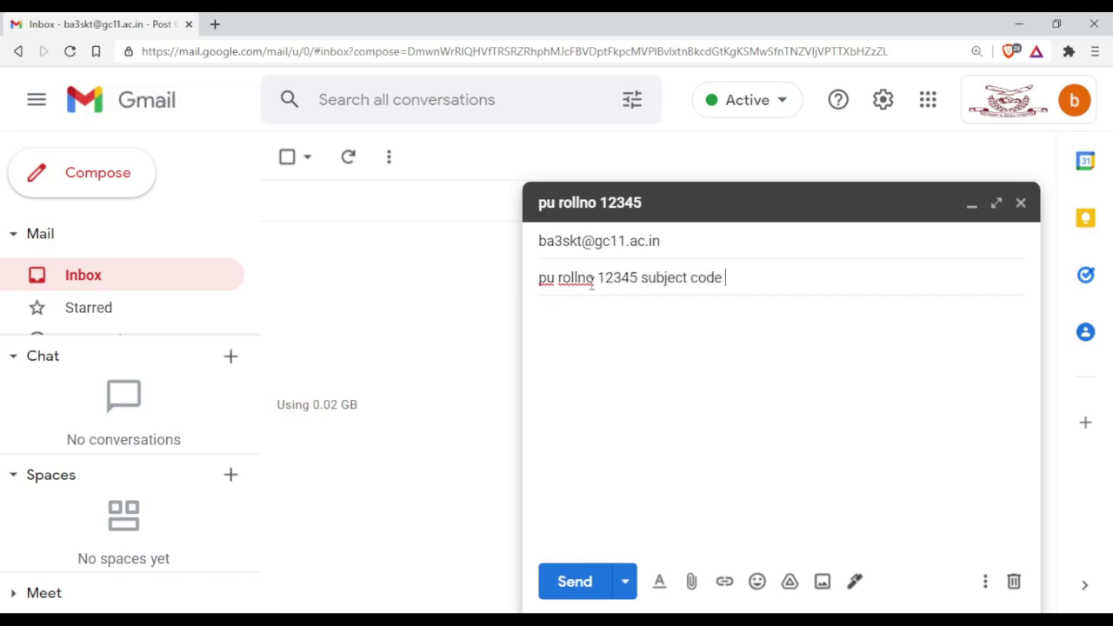
{"action": "type", "text": "0123"}
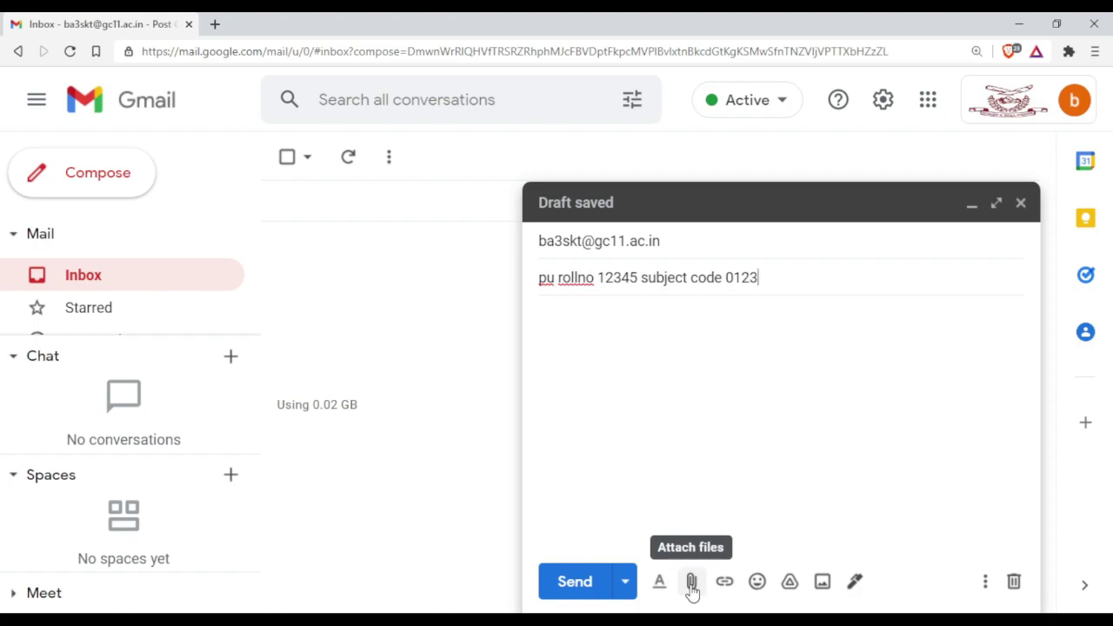
- Attach the 580K instructions PDF to the draft and send the email
{"action": "left_click", "coordinate": [691, 582]}
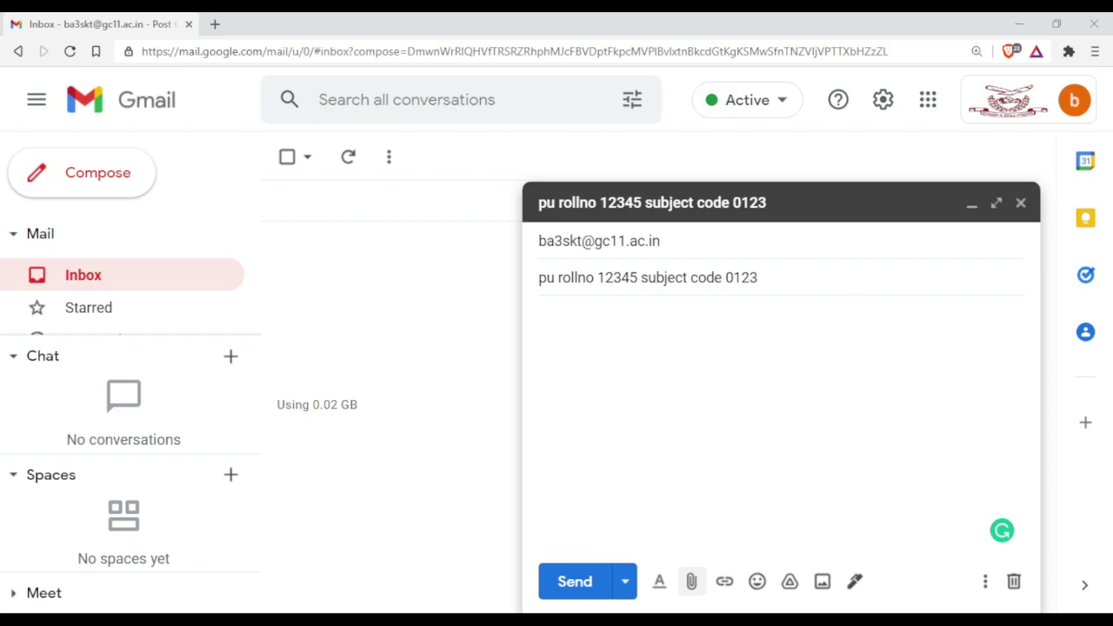
{"action": "double_click", "coordinate": [747, 432]}
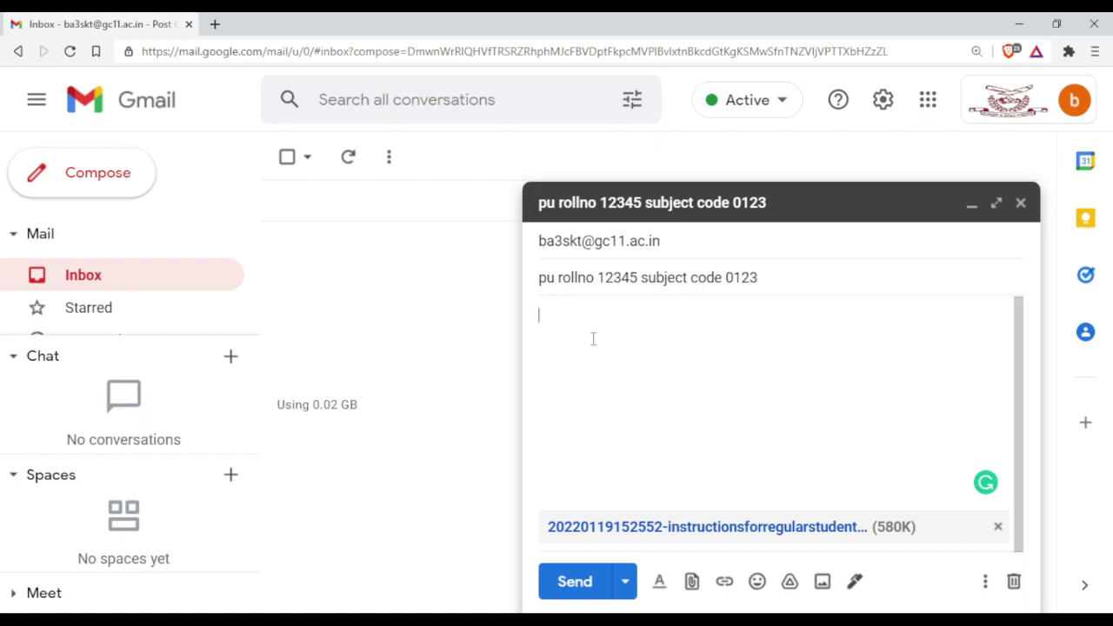
{"action": "left_click", "coordinate": [575, 584]}
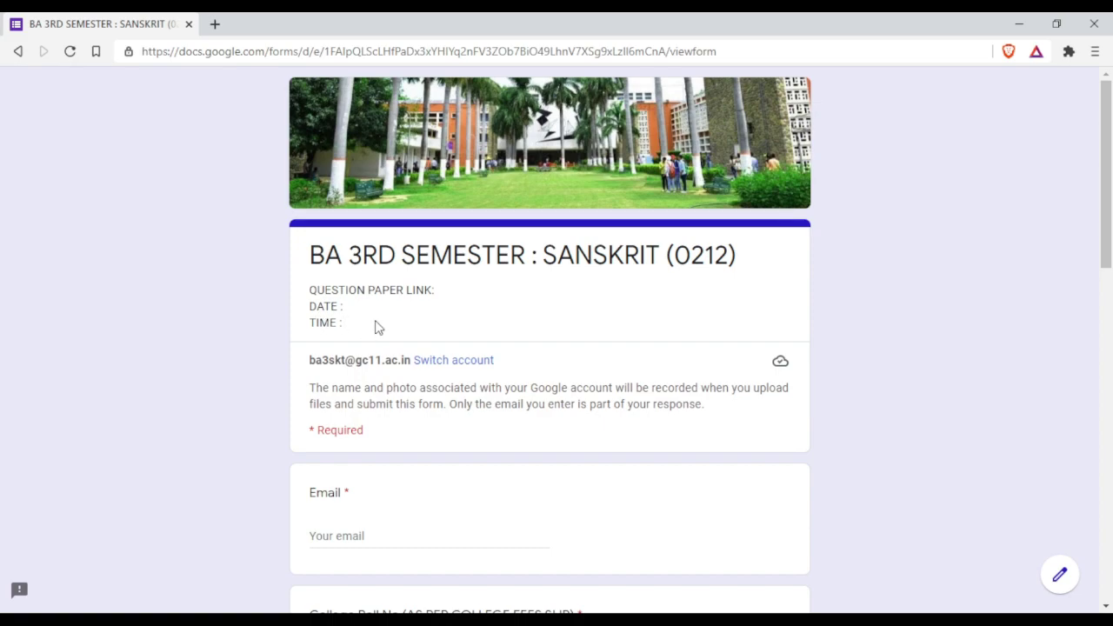
- Enter the student's College Roll No and paste the account email into the Email field
{"action": "scroll", "coordinate": [378, 326], "scroll_direction": "down", "scroll_amount": 4}
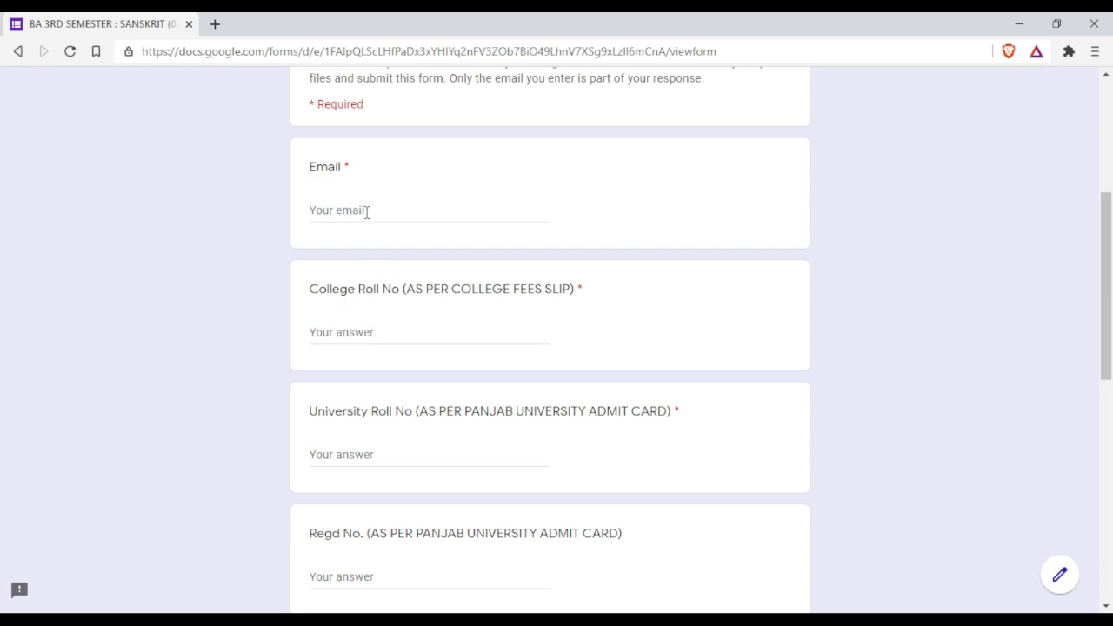
{"action": "left_click", "coordinate": [378, 332]}
{"action": "type", "text": "123/19"}
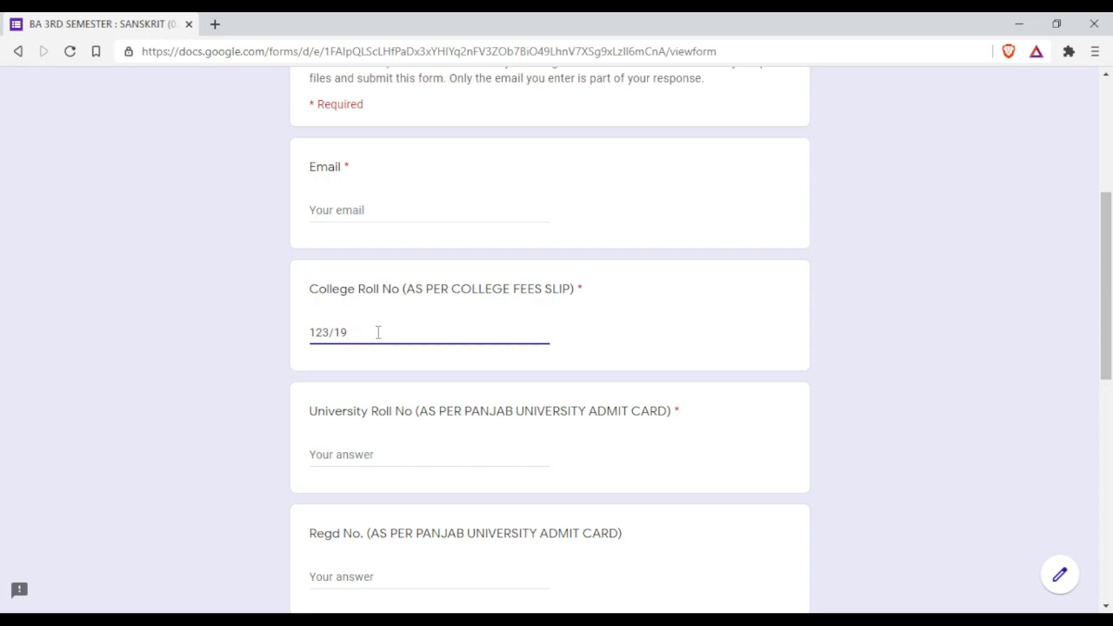
{"action": "left_click", "coordinate": [358, 209]}
{"action": "key", "text": "ctrl+v"}
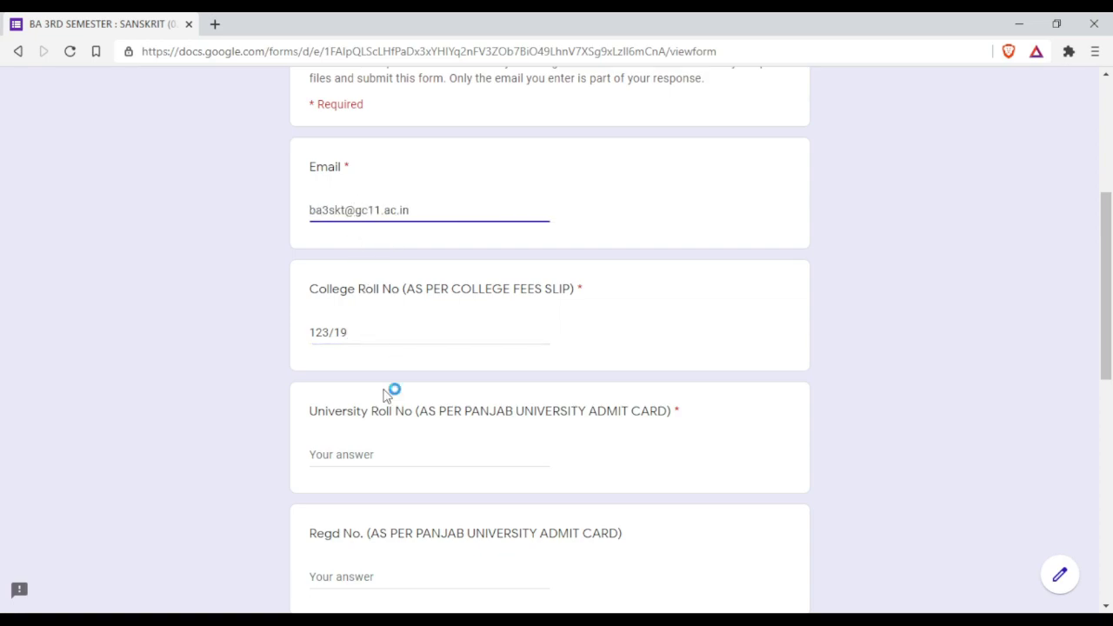
{"action": "left_click", "coordinate": [353, 452]}
{"action": "scroll", "coordinate": [353, 451], "scroll_direction": "down", "scroll_amount": 1}
{"action": "scroll", "coordinate": [353, 450], "scroll_direction": "down", "scroll_amount": 2}
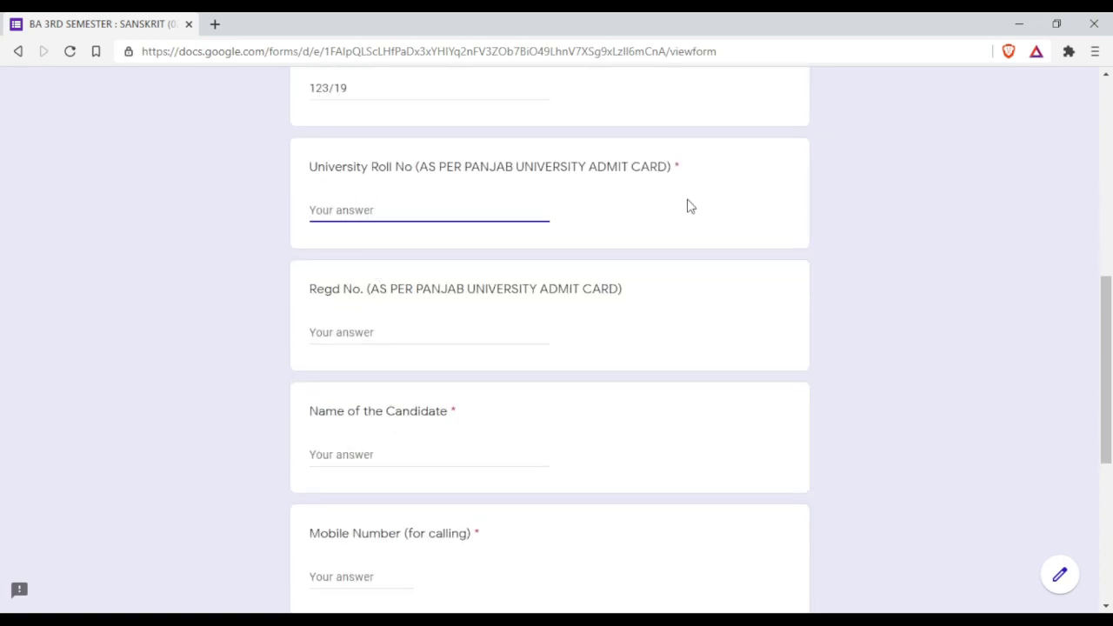
- Fill in the student's University Roll No, Regd No. and candidate name
{"action": "left_click", "coordinate": [346, 332]}
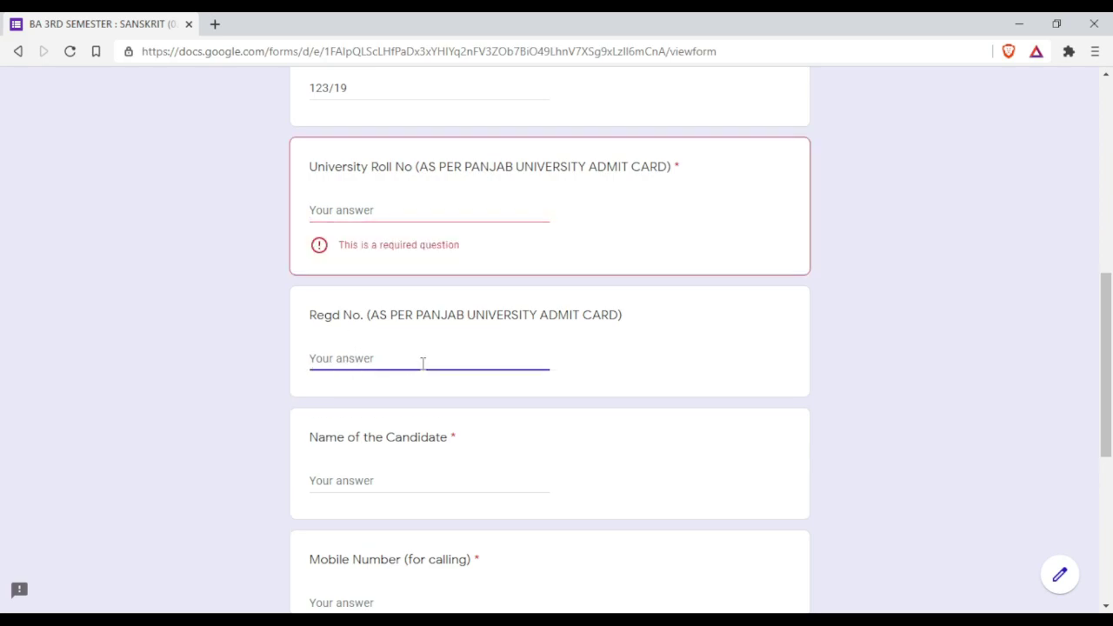
{"action": "left_click", "coordinate": [357, 209]}
{"action": "type", "text": "1234"}
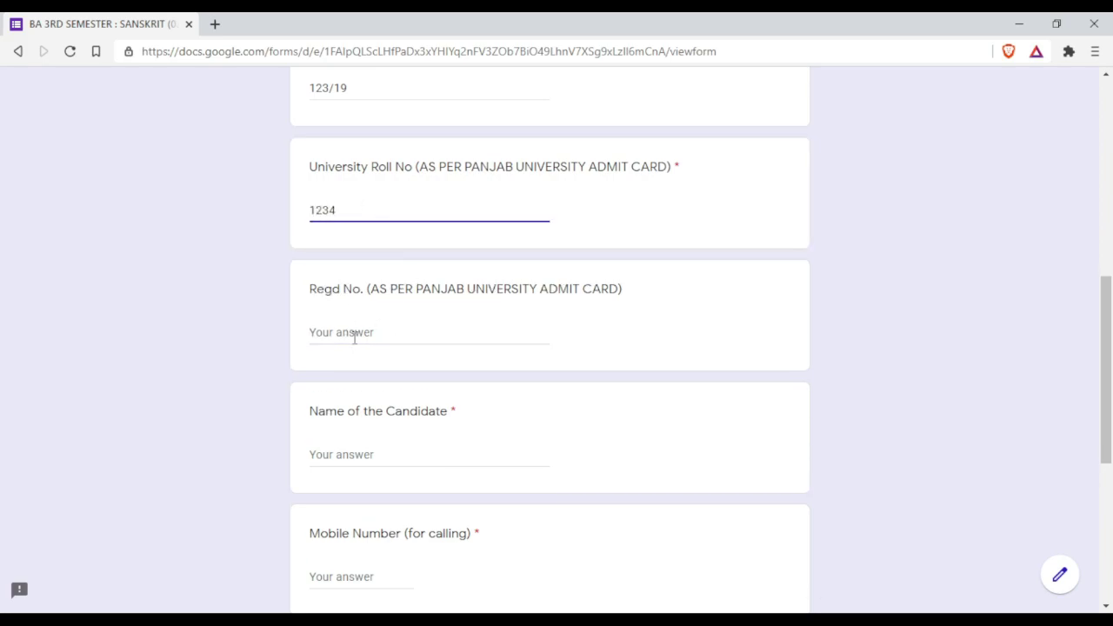
{"action": "left_click", "coordinate": [354, 333]}
{"action": "type", "text": "345"}
{"action": "left_click", "coordinate": [356, 458]}
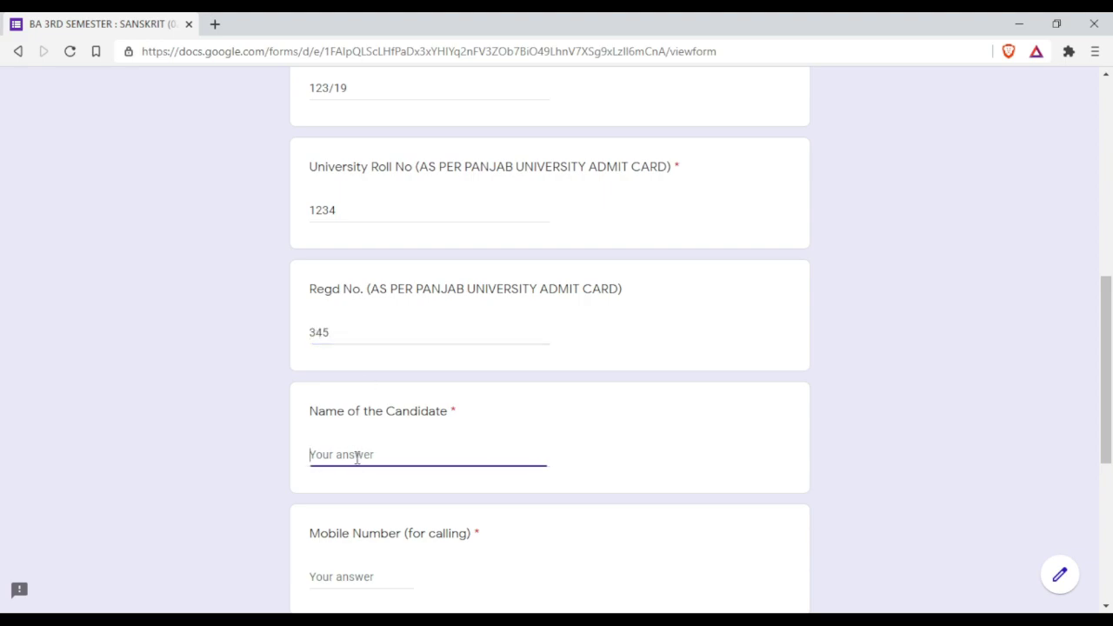
{"action": "type", "text": "ABC"}
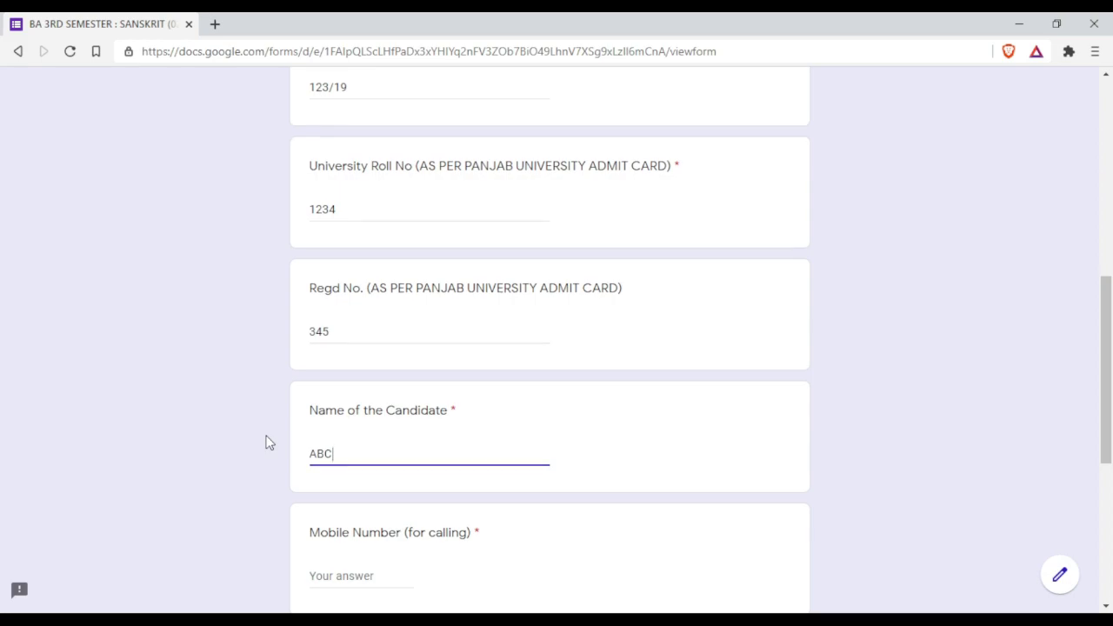
- Enter the student's mobile number, choose BA 3RD SEMESTER as class, and enter 18 sheets
{"action": "scroll", "coordinate": [269, 443], "scroll_direction": "down", "scroll_amount": 2}
{"action": "left_click", "coordinate": [343, 418]}
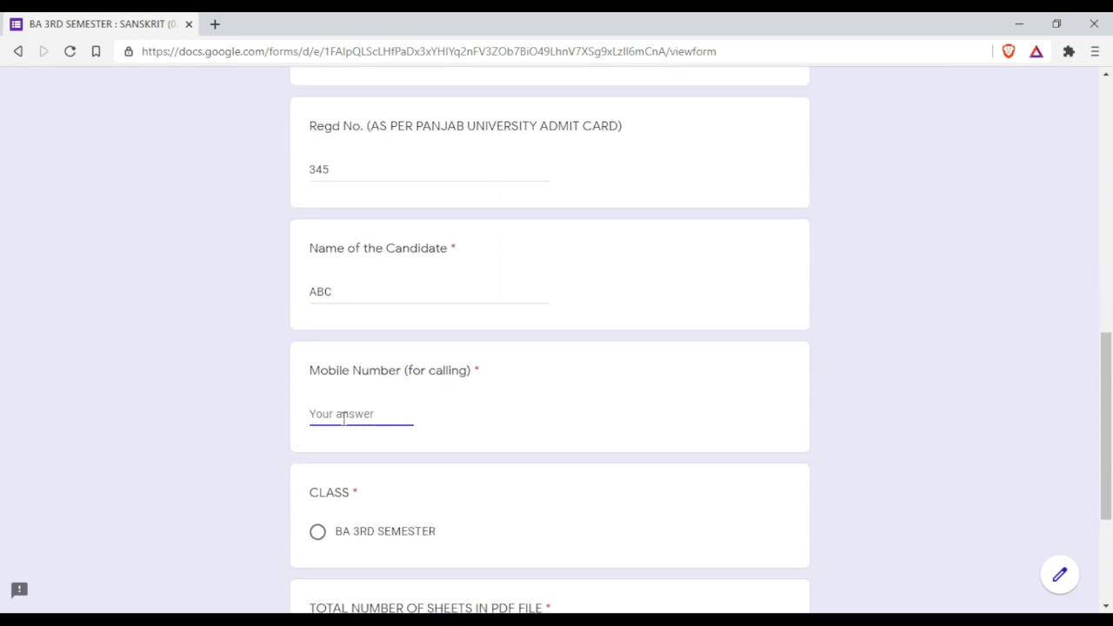
{"action": "type", "text": "98123455"}
{"action": "scroll", "coordinate": [344, 418], "scroll_direction": "down", "scroll_amount": 3}
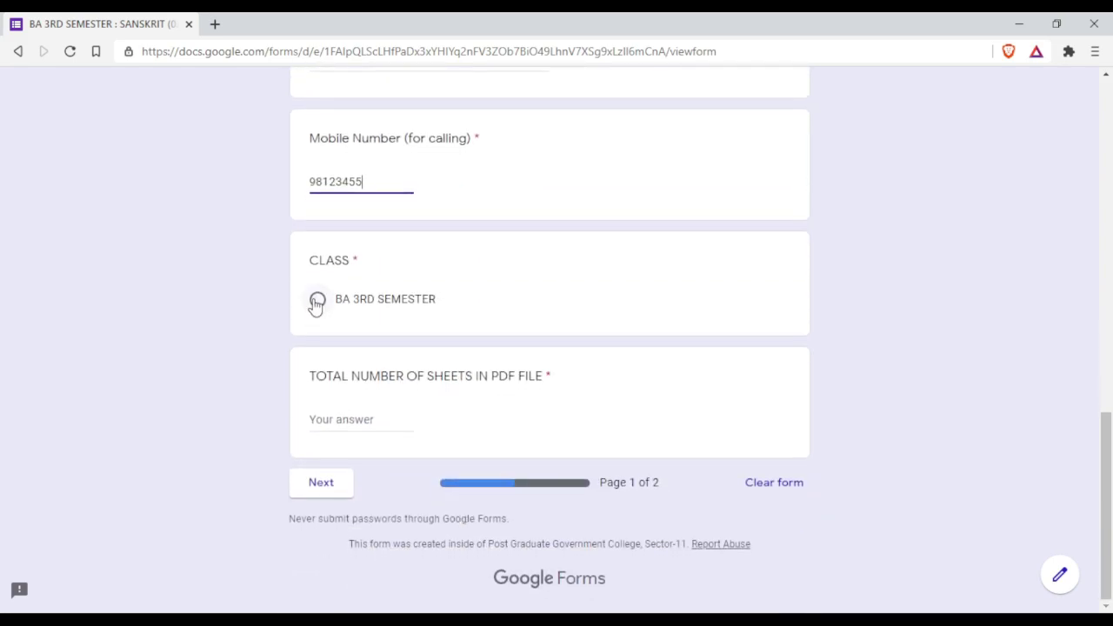
{"action": "left_click", "coordinate": [317, 300]}
{"action": "left_click", "coordinate": [358, 418]}
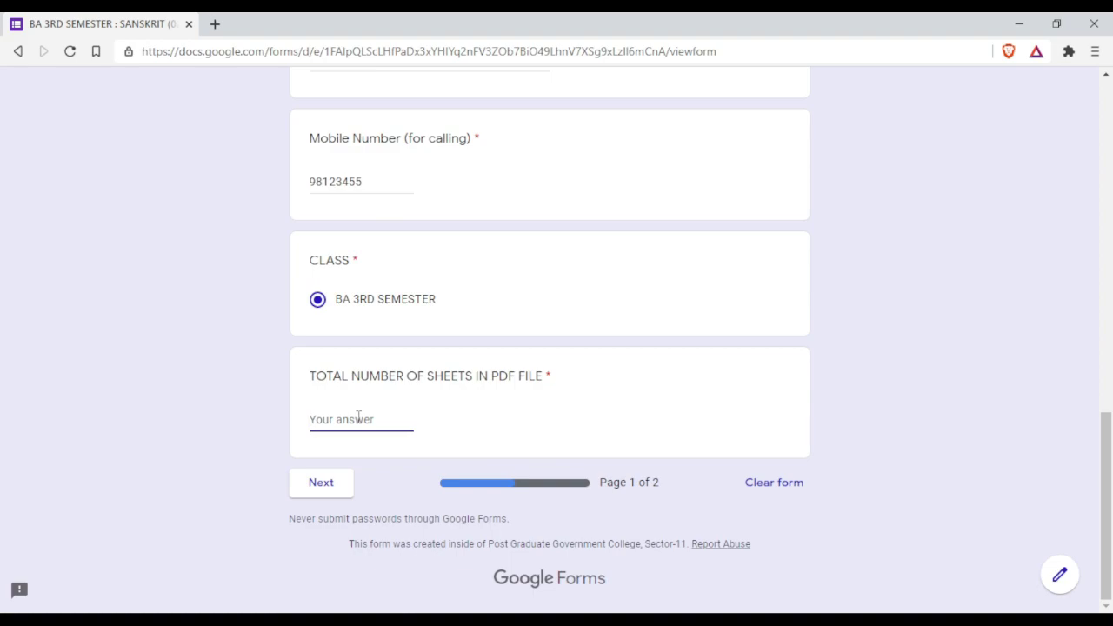
{"action": "type", "text": "18"}
- Go to the form's second page and open the Answer Sheet file picker
{"action": "left_click", "coordinate": [321, 490]}
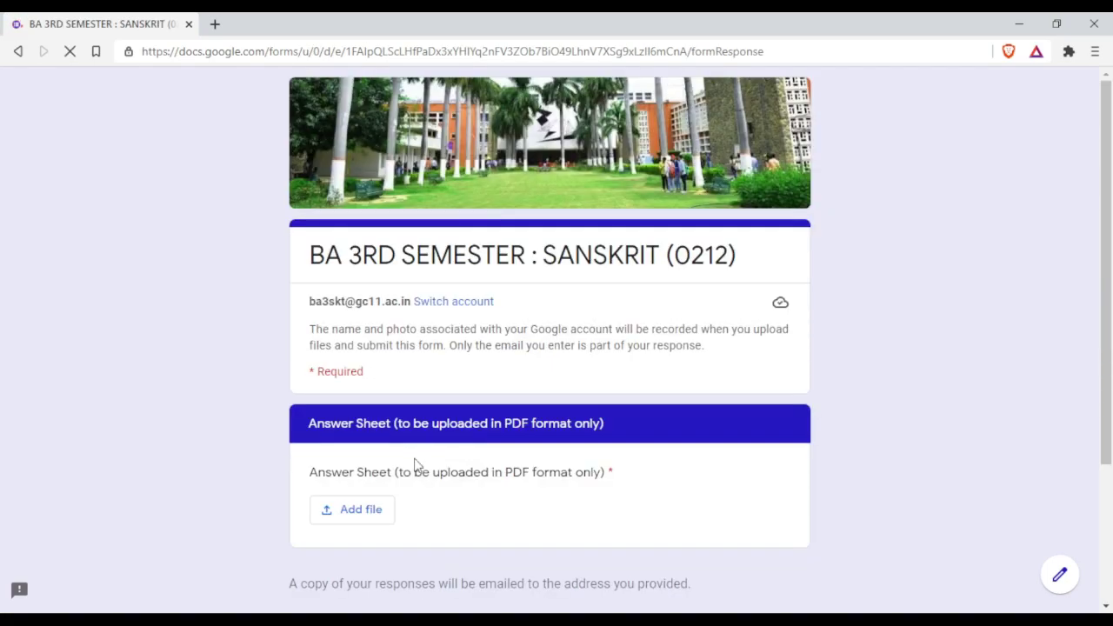
{"action": "scroll", "coordinate": [414, 465], "scroll_direction": "down", "scroll_amount": 1}
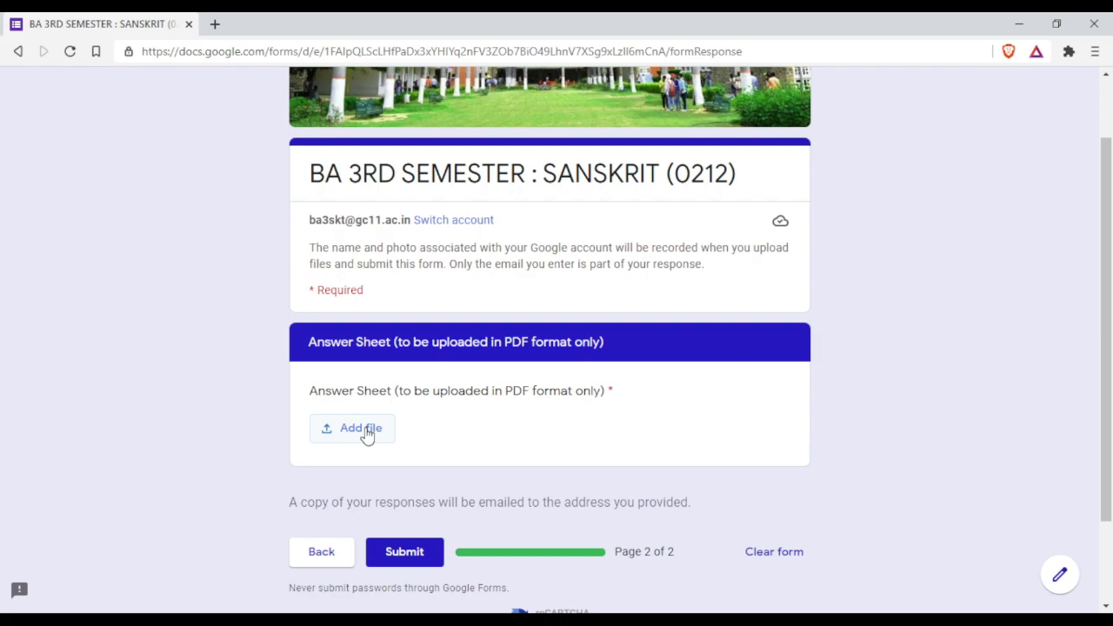
{"action": "left_click", "coordinate": [339, 435]}
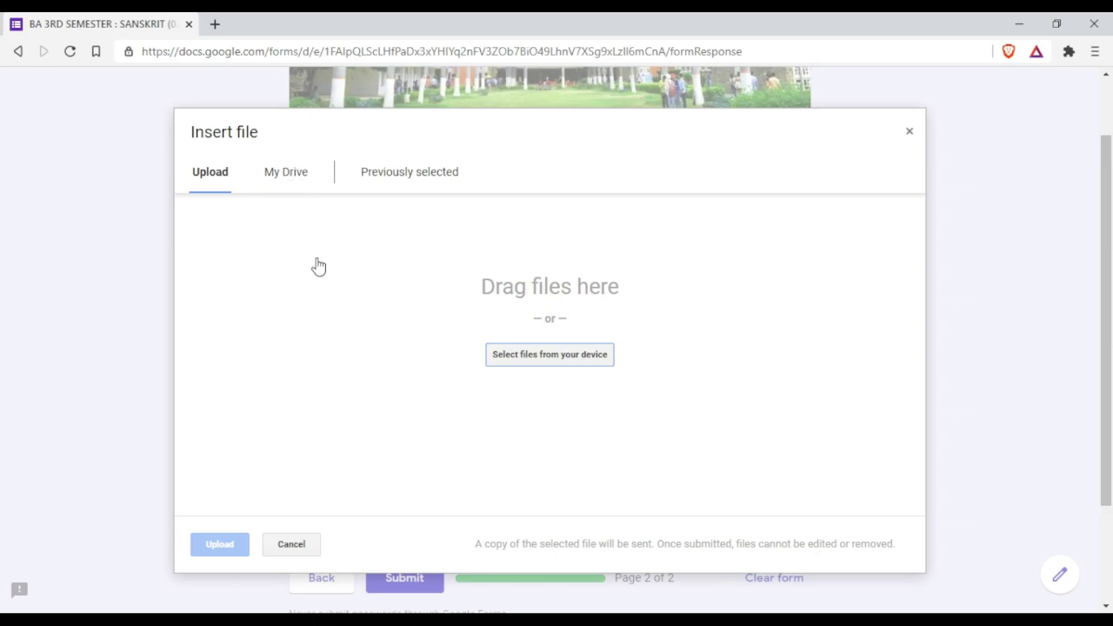
- Choose 123-ENGLISH.pdf from My Drive as the Answer Sheet upload
{"action": "left_click", "coordinate": [278, 180]}
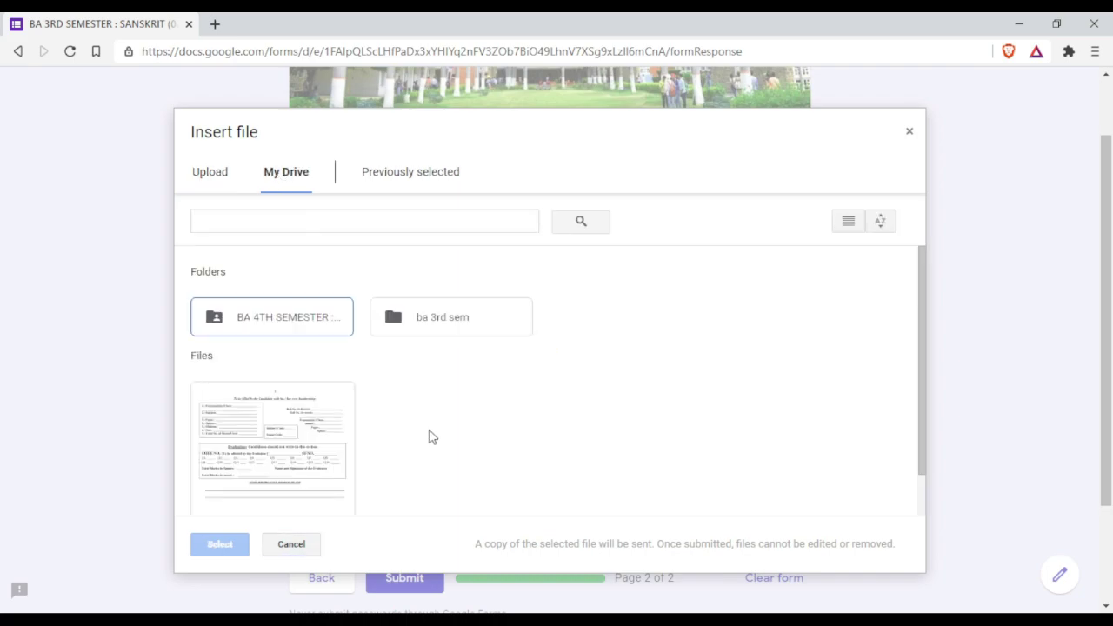
{"action": "scroll", "coordinate": [427, 434], "scroll_direction": "down", "scroll_amount": 1}
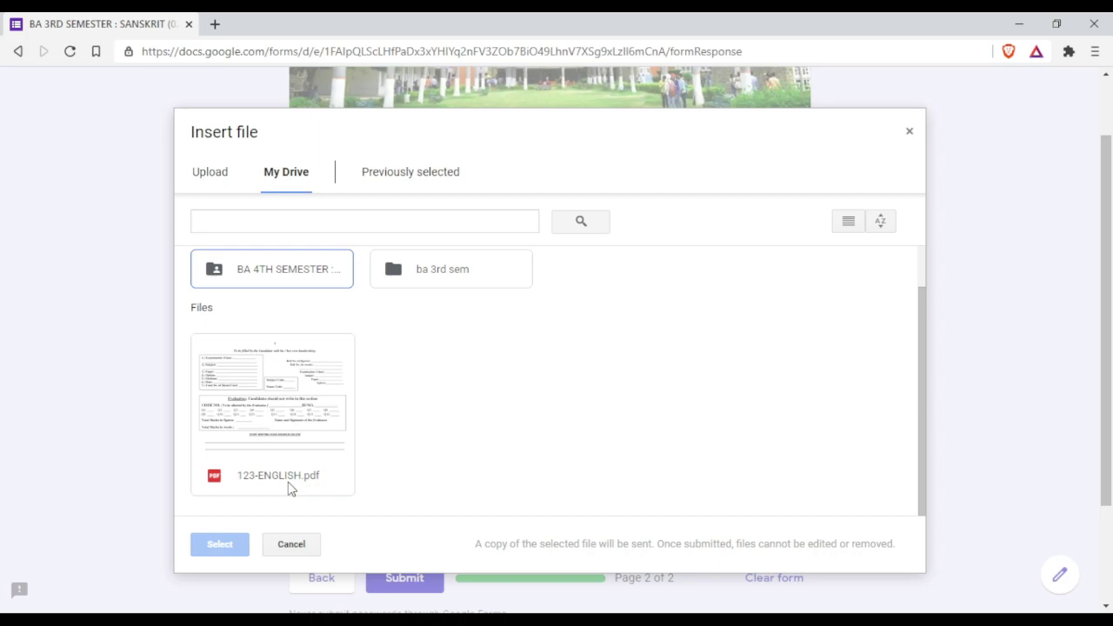
{"action": "left_click", "coordinate": [292, 435]}
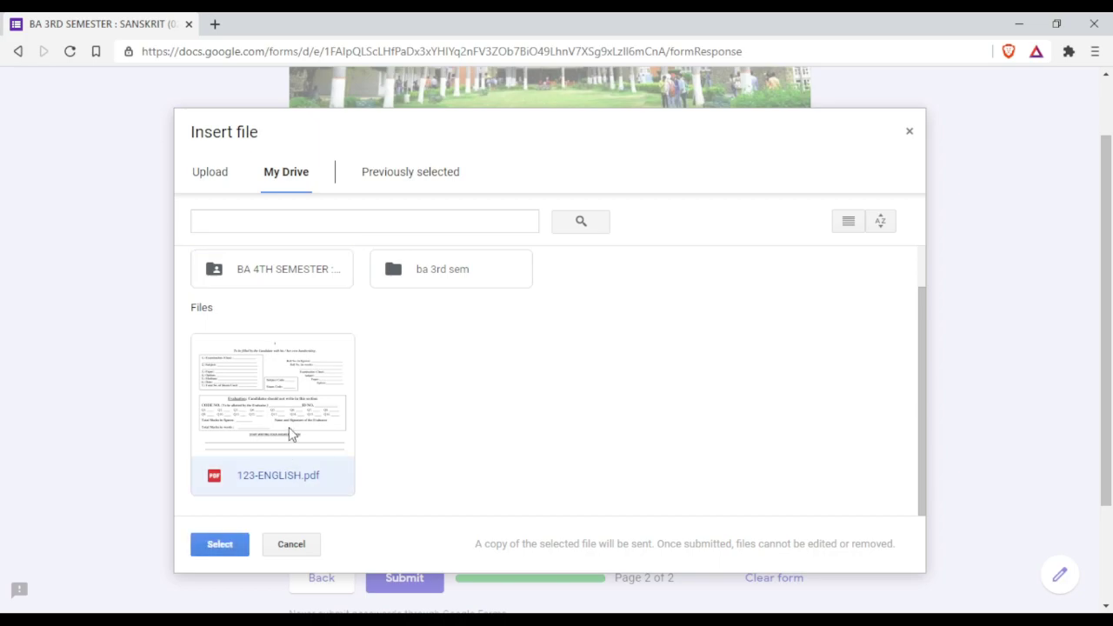
{"action": "left_click", "coordinate": [209, 548]}
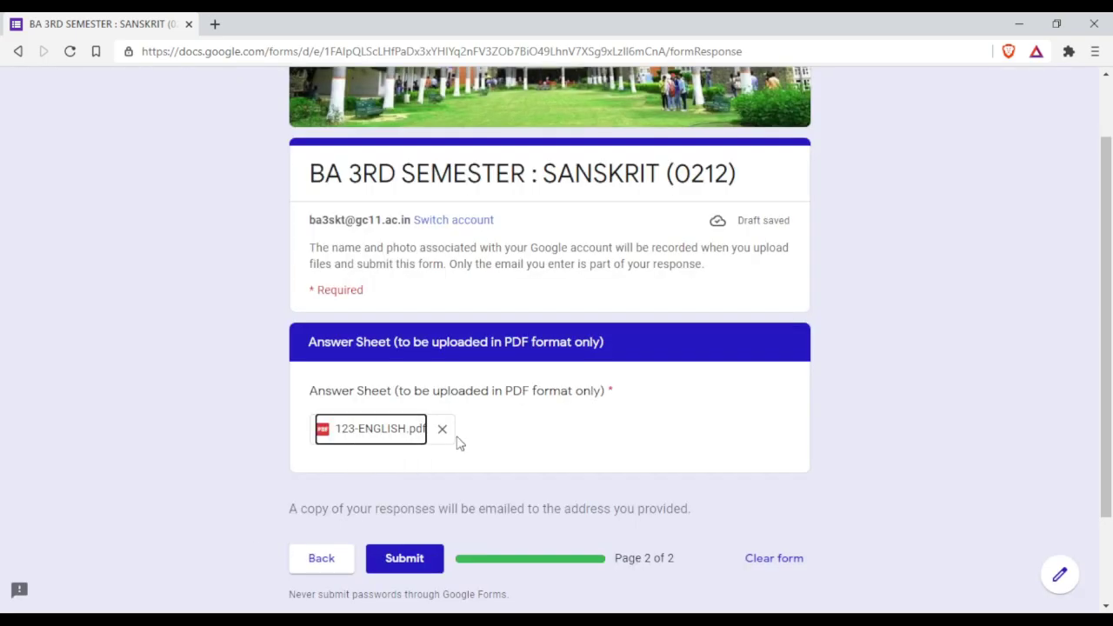
- Submit the exam response and view the Google Forms confirmation email in Gmail in a new tab
{"action": "left_click", "coordinate": [408, 561]}
{"action": "left_click", "coordinate": [407, 561]}
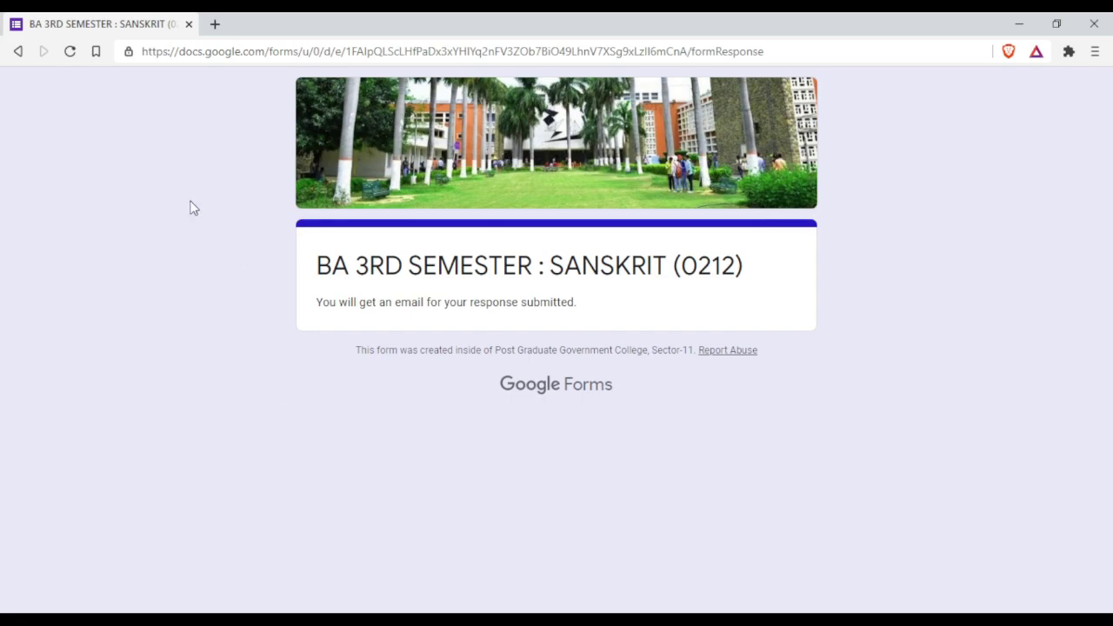
{"action": "left_click", "coordinate": [216, 24]}
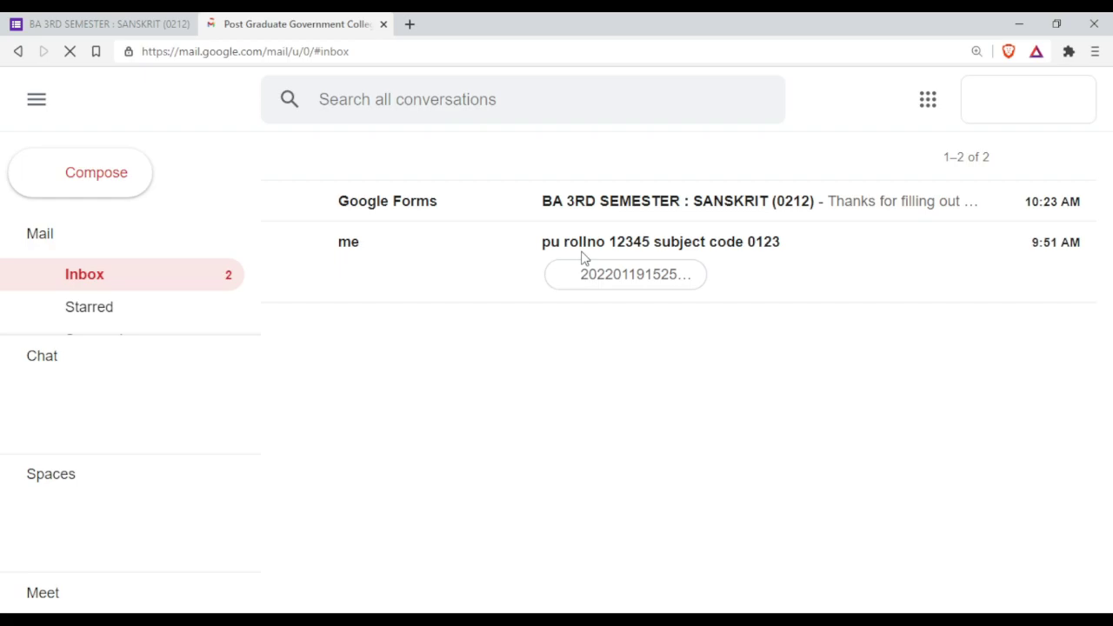
{"action": "left_click", "coordinate": [1065, 416]}
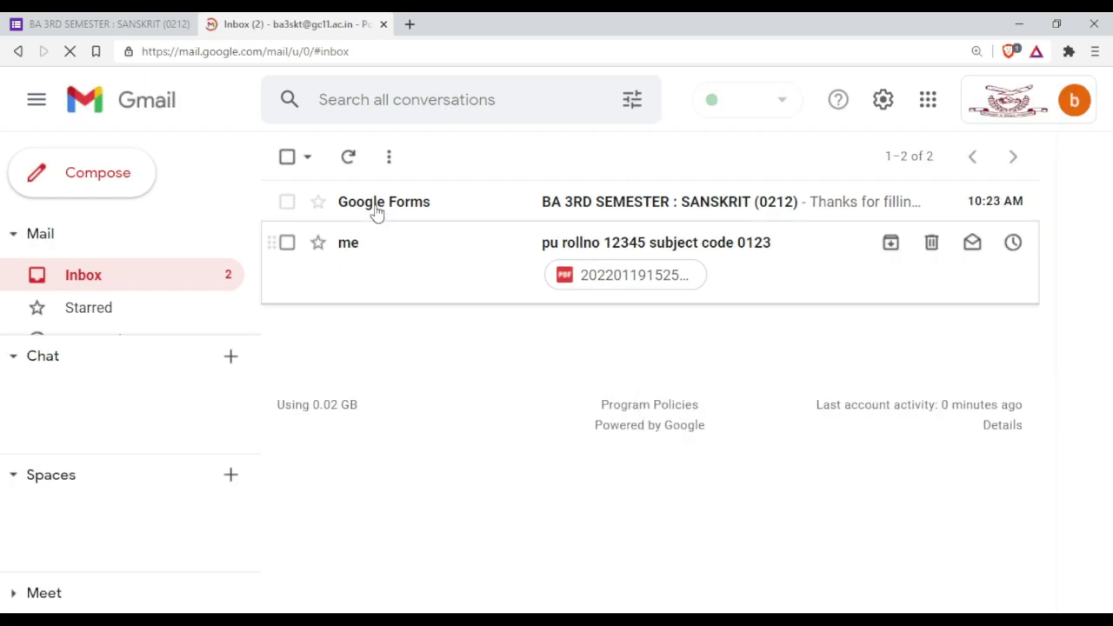